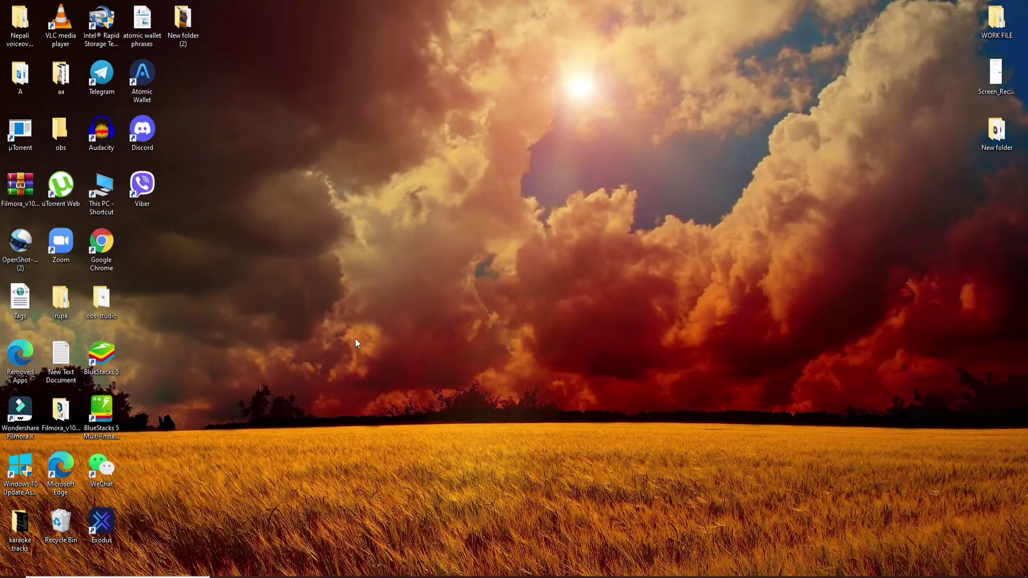
- Open Chrome and reach the Apple Store sign-in page through the bag flyout on the iTunes page
click(445, 568)
click(177, 29)
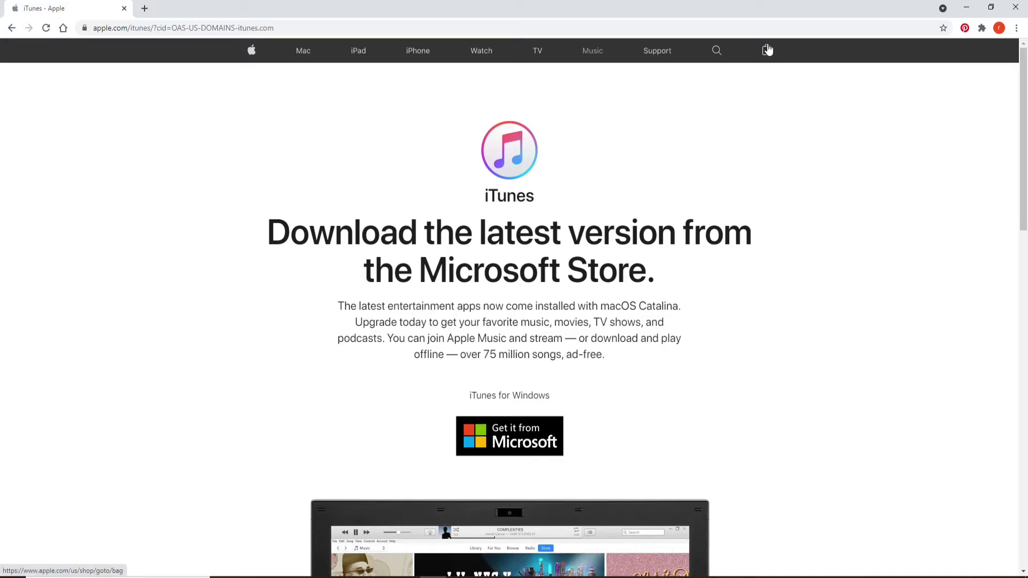
click(767, 50)
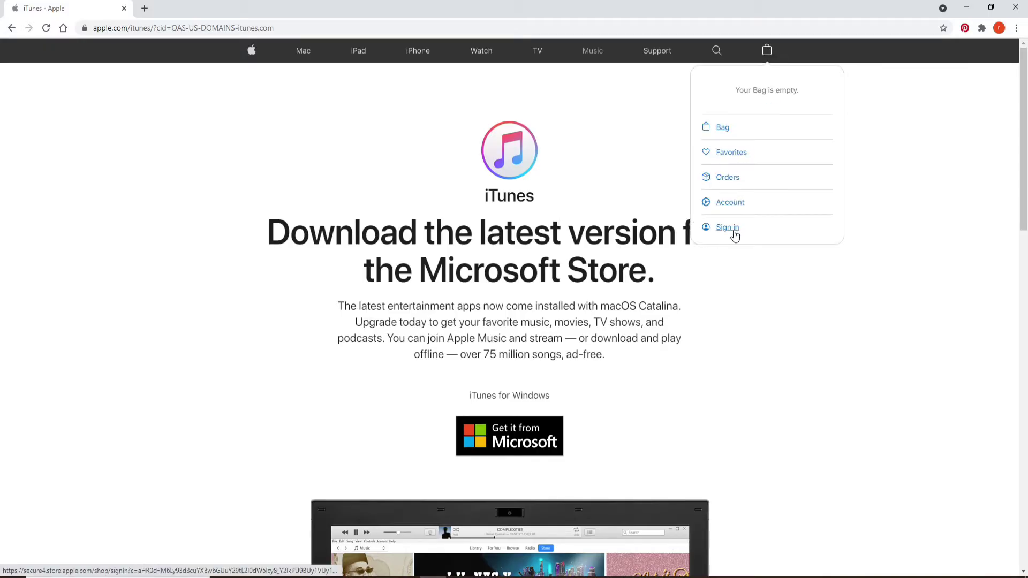
click(730, 228)
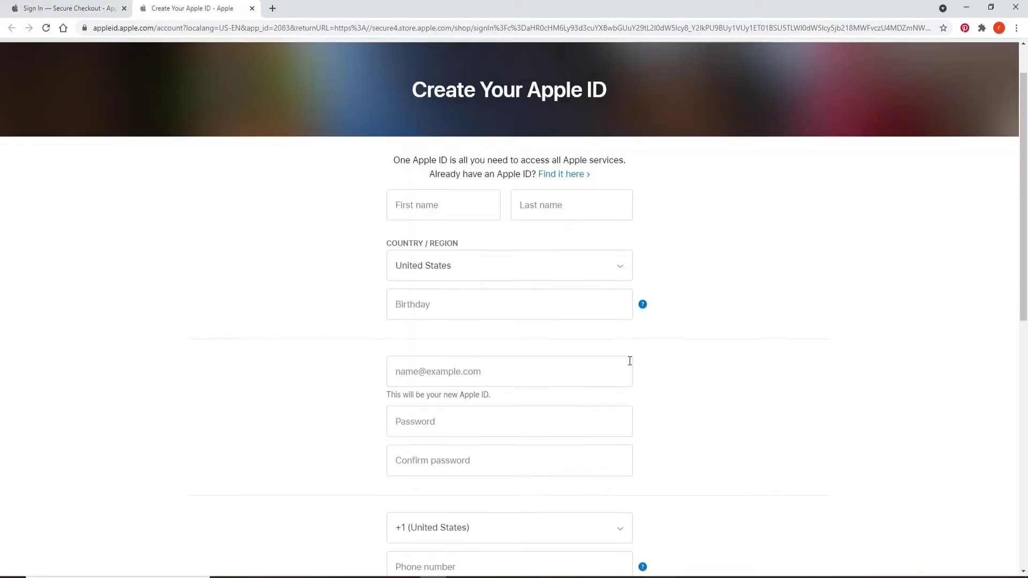
scroll(629, 355, down, 4)
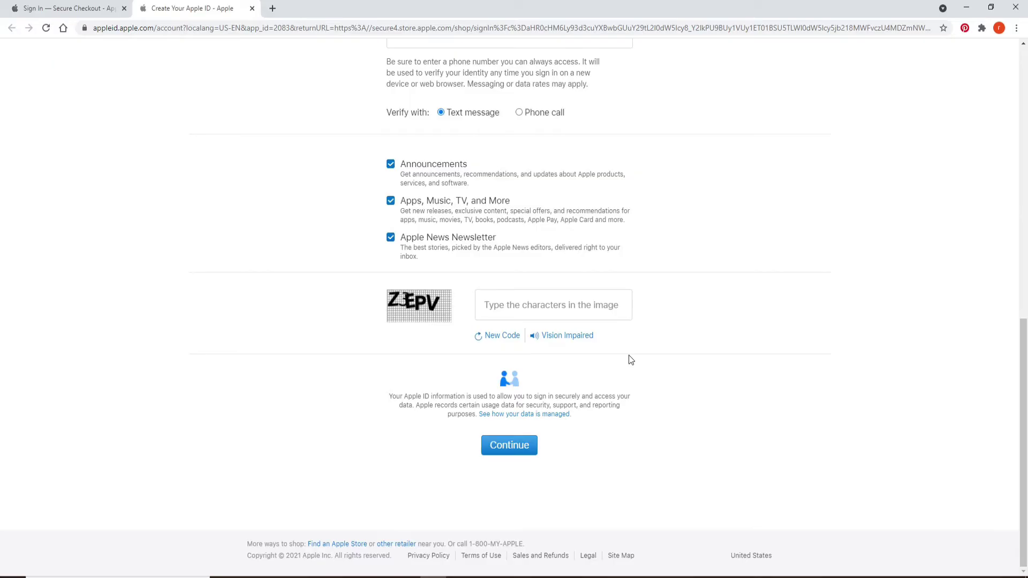
- Type the user's first name and last name into the Create Your Apple ID form, correcting a typo in the surname
scroll(606, 337, up, 10)
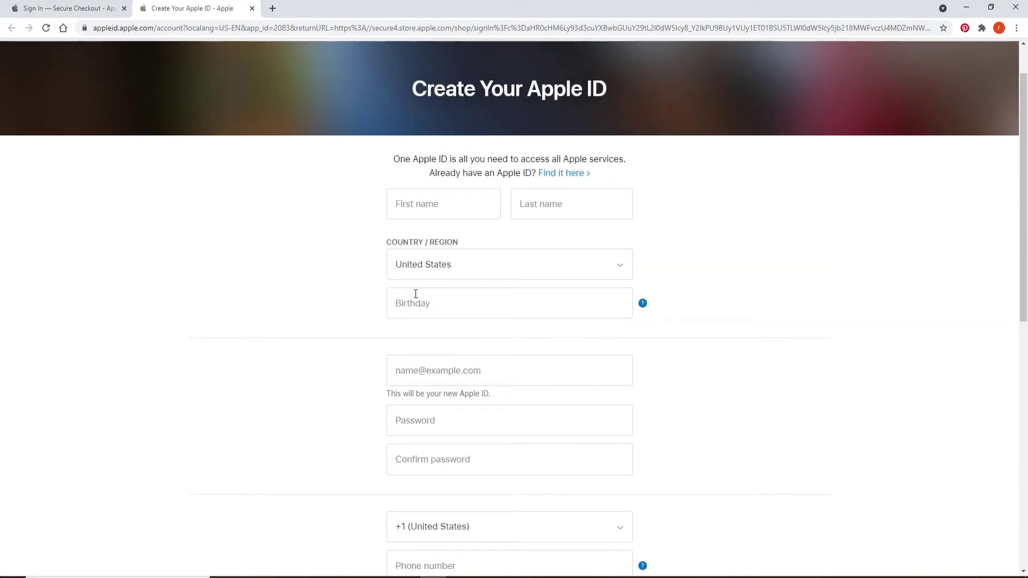
click(475, 205)
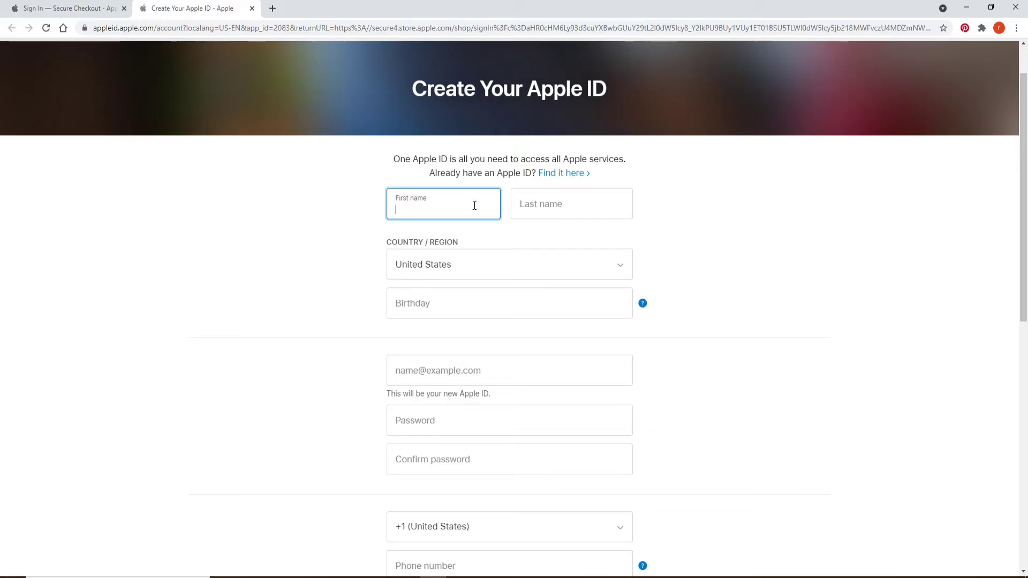
key(Tab)
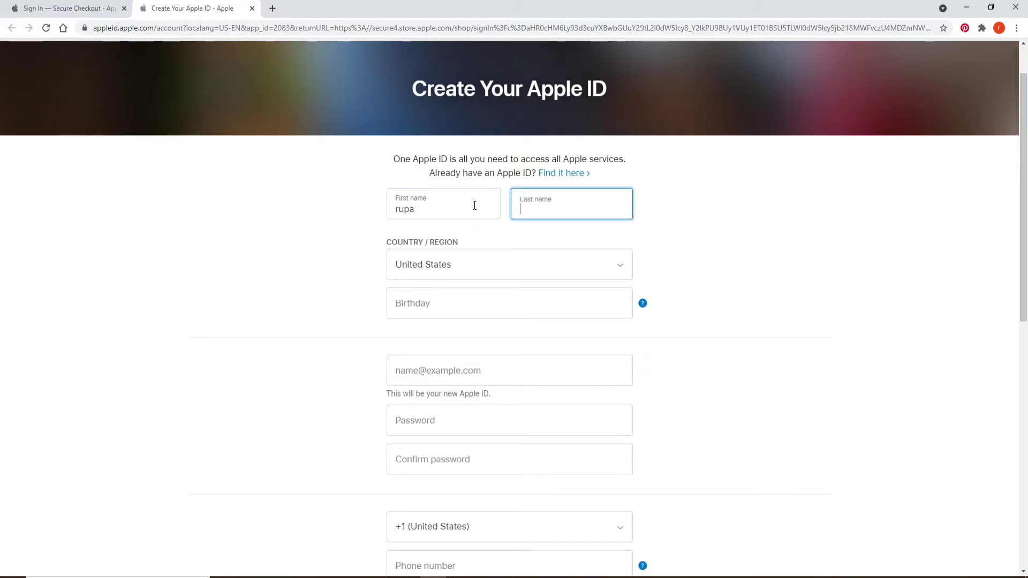
text(d)
key(BackSpace)
click(475, 206)
click(569, 206)
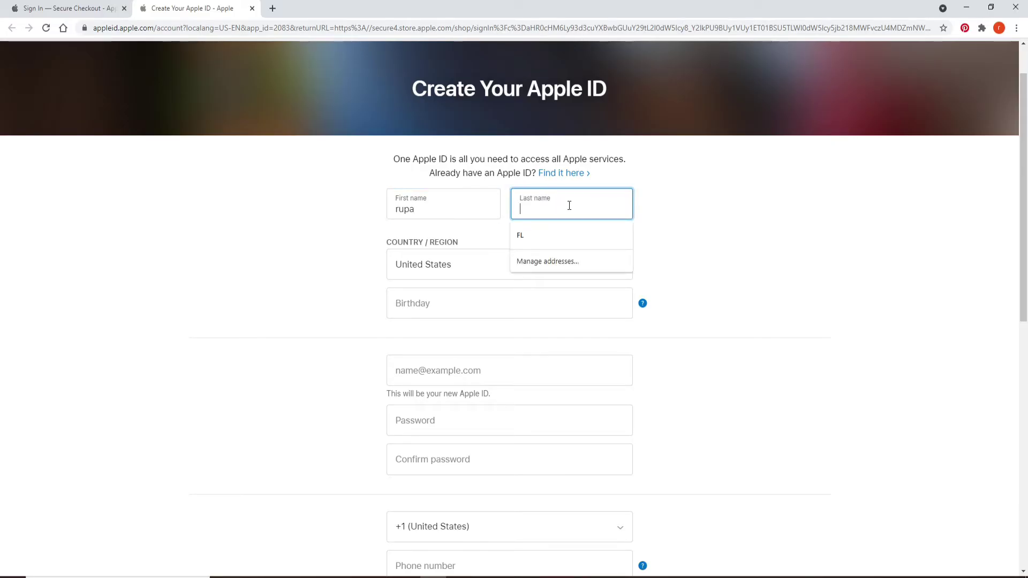
key(Tab)
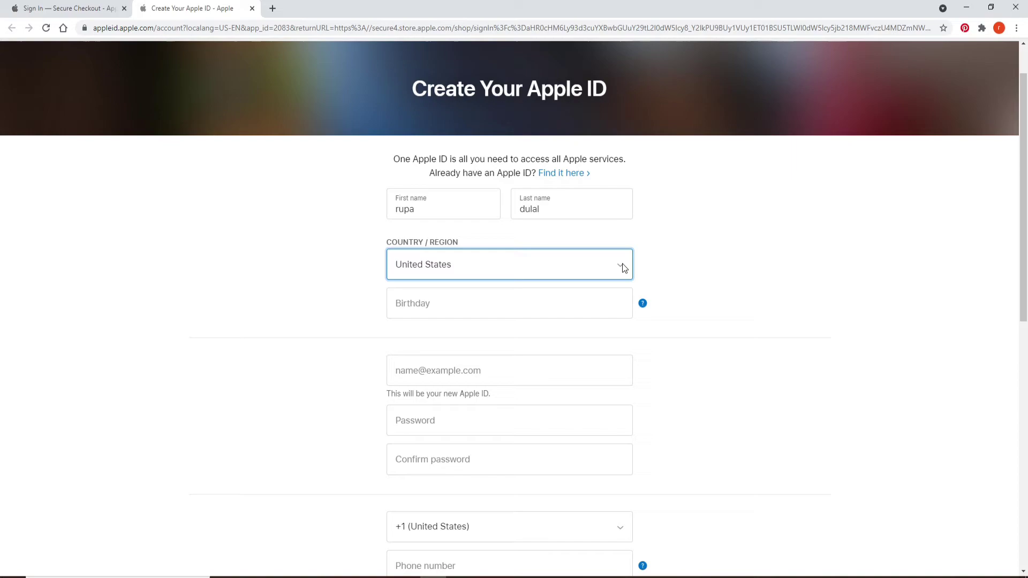
- Set Country/Region to Nepal and enter the birthday
click(623, 265)
text(nepal)
click(540, 305)
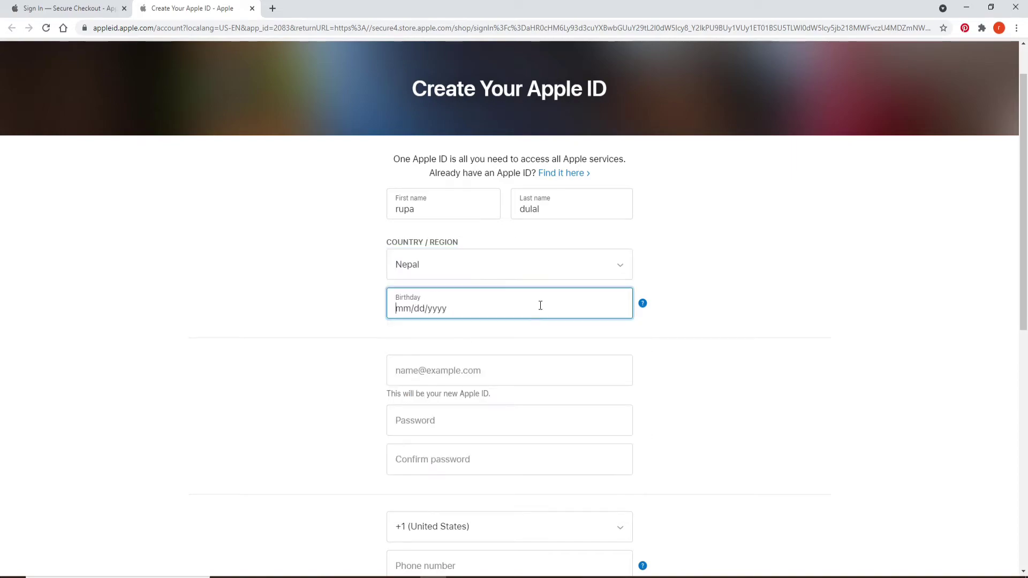
- Fill in the user's e-mail address as the Apple ID
scroll(466, 268, down, 3)
click(466, 202)
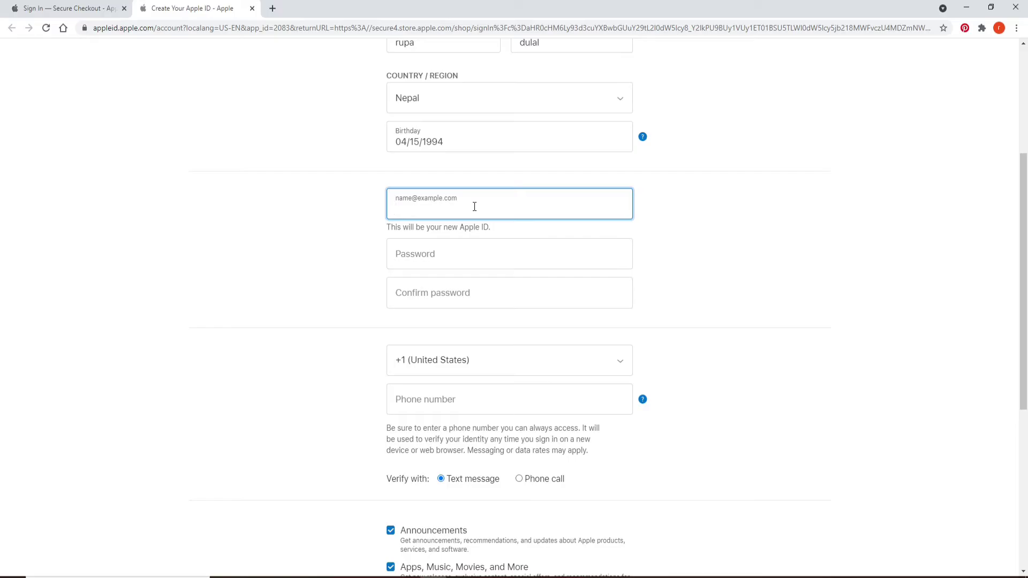
key(Tab)
click(522, 208)
- Enter a password until the strength indicator shows strong
click(476, 255)
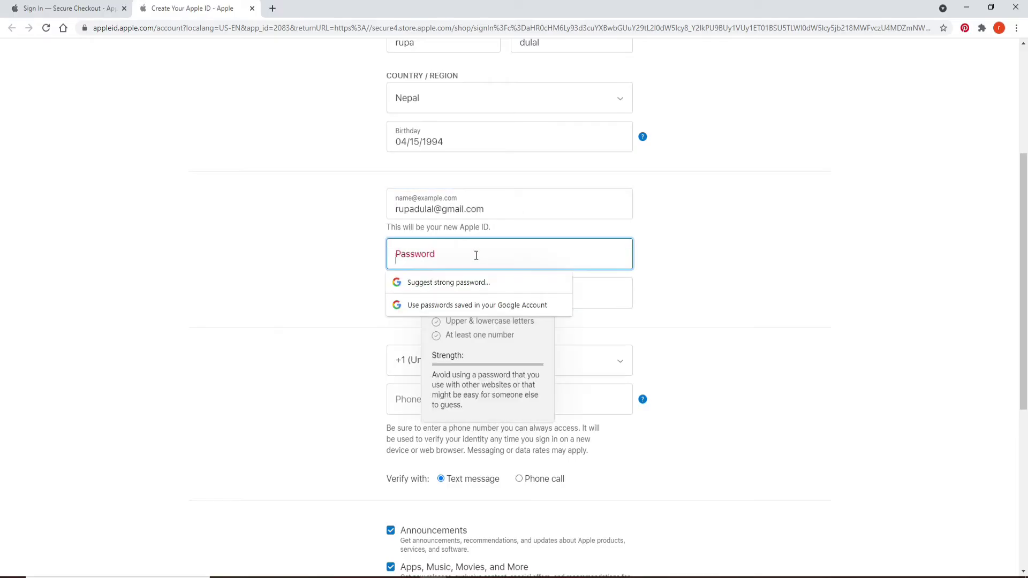
text(********)
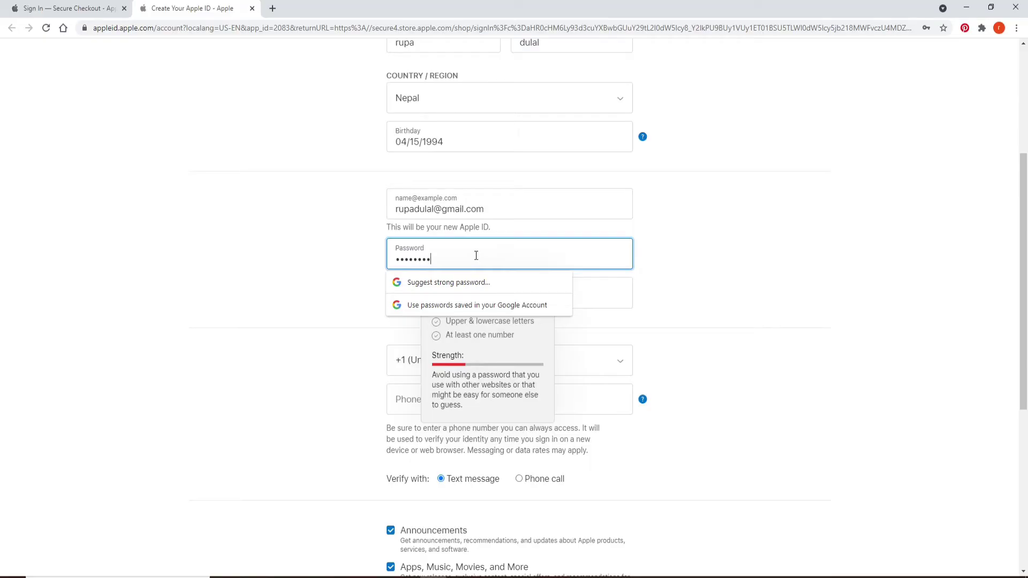
click(364, 289)
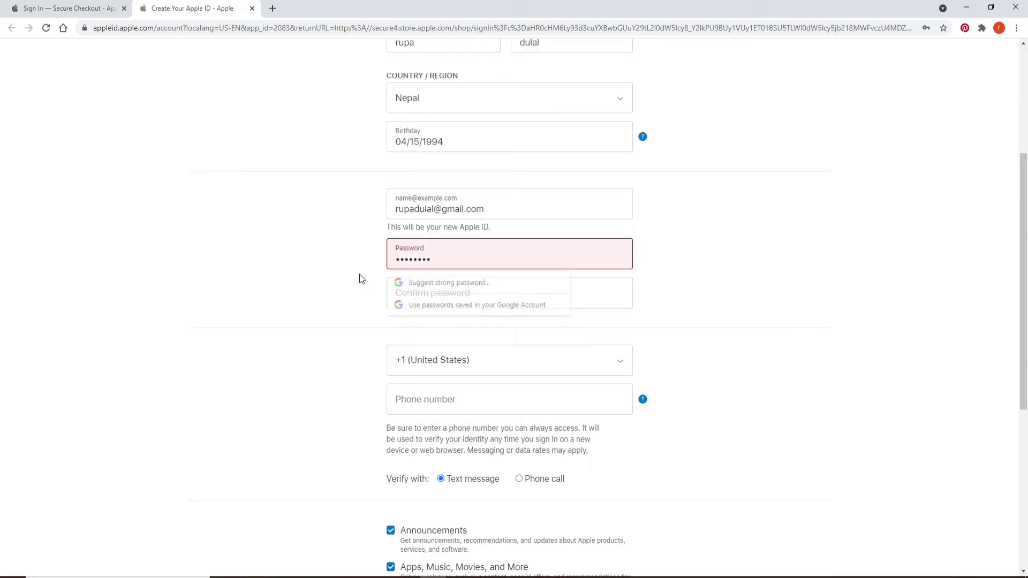
click(437, 260)
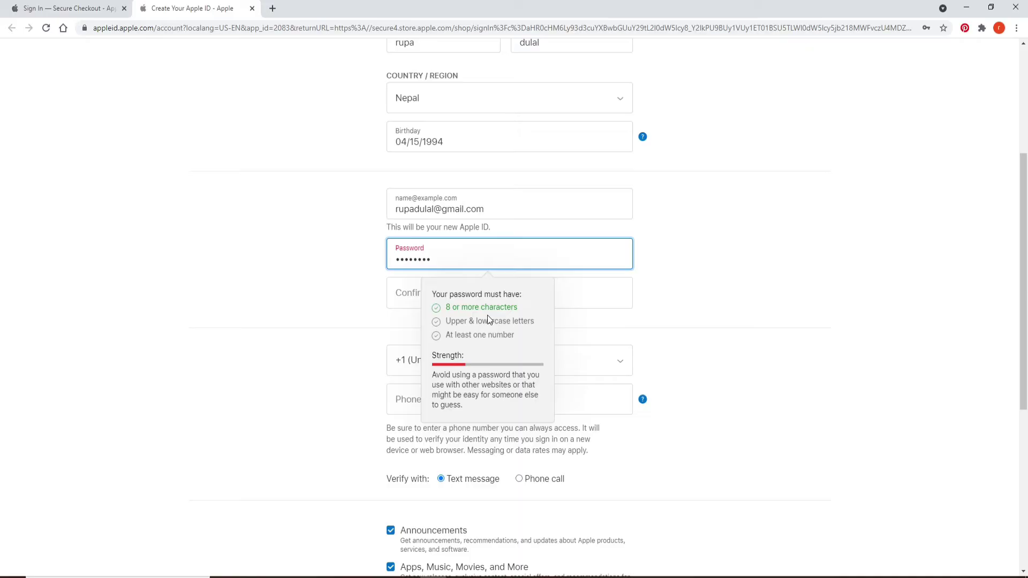
text(********)
text(*)
- Paste the password into the Confirm password field
click(546, 331)
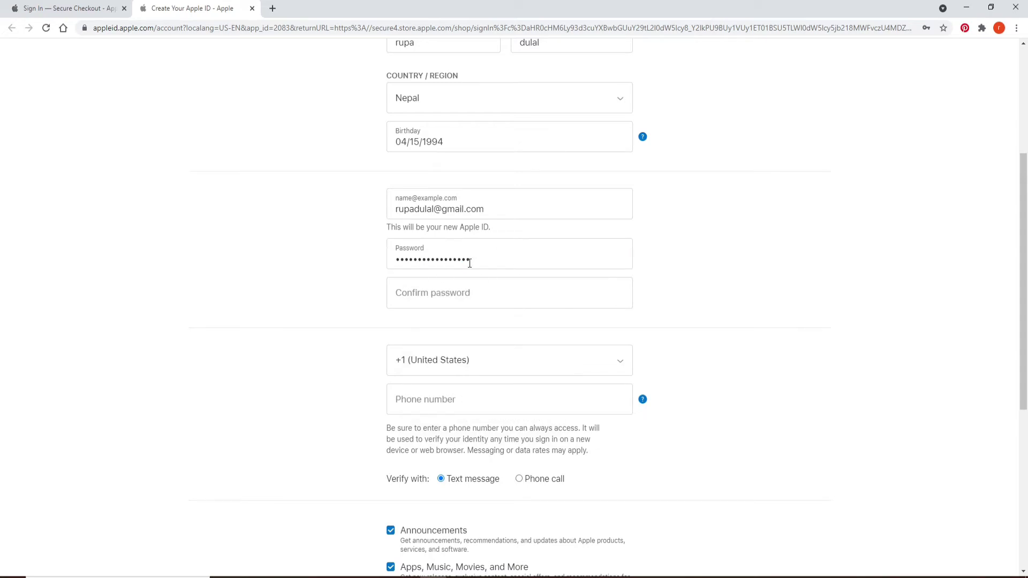
click(445, 294)
key(ctrl+v)
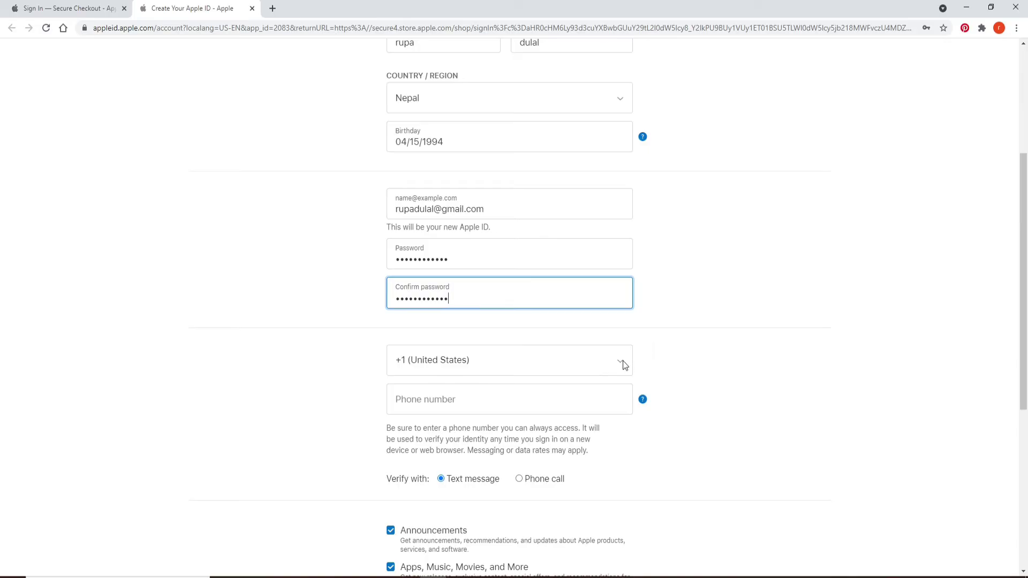
- Set the phone country code to +977 (Nepal) and move to the phone number field
click(622, 361)
click(625, 360)
click(625, 359)
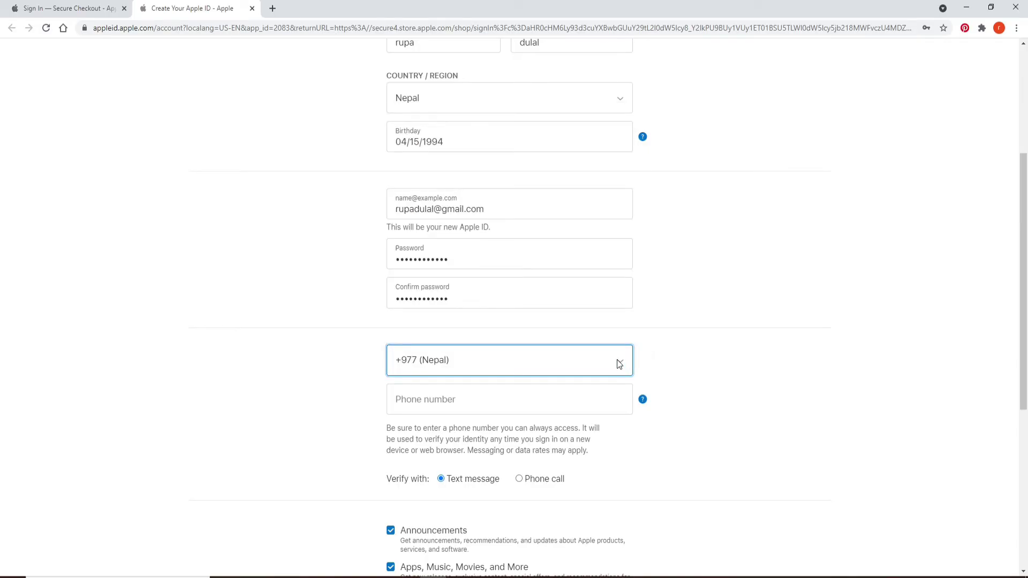
click(456, 397)
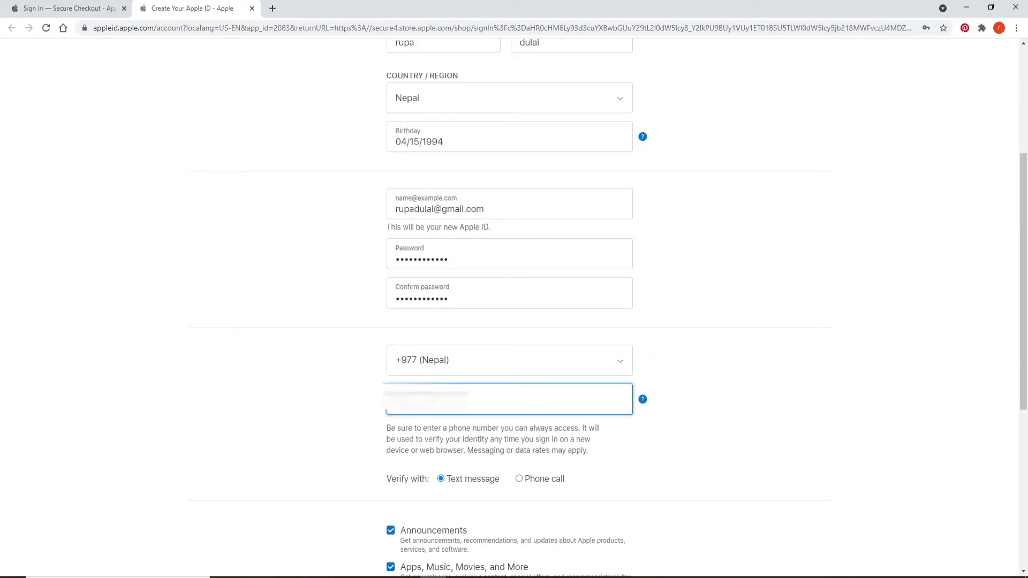
- Keep Text message as the verification method and type the captcha characters into the box
scroll(494, 112, down, 6)
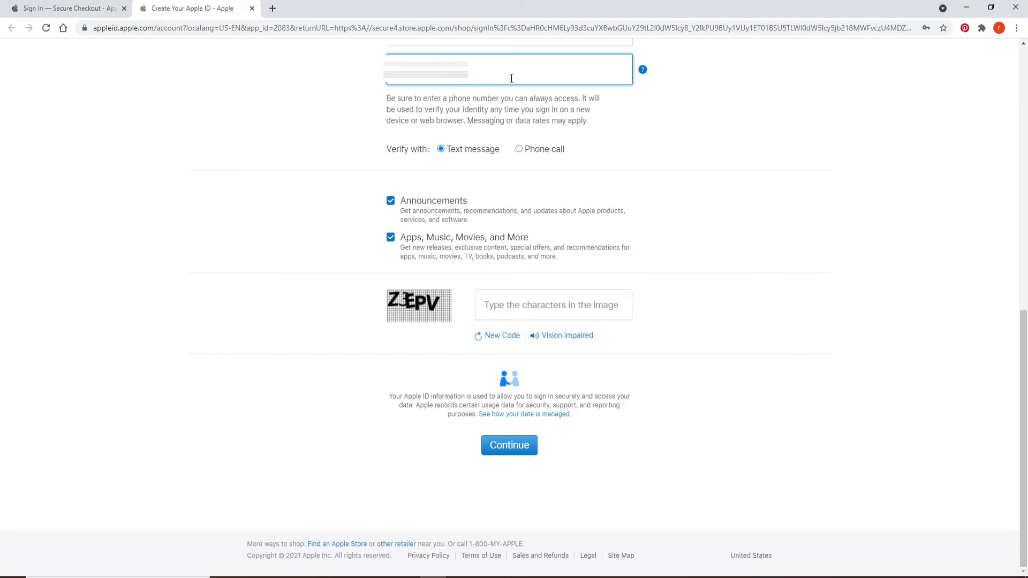
click(519, 150)
click(442, 149)
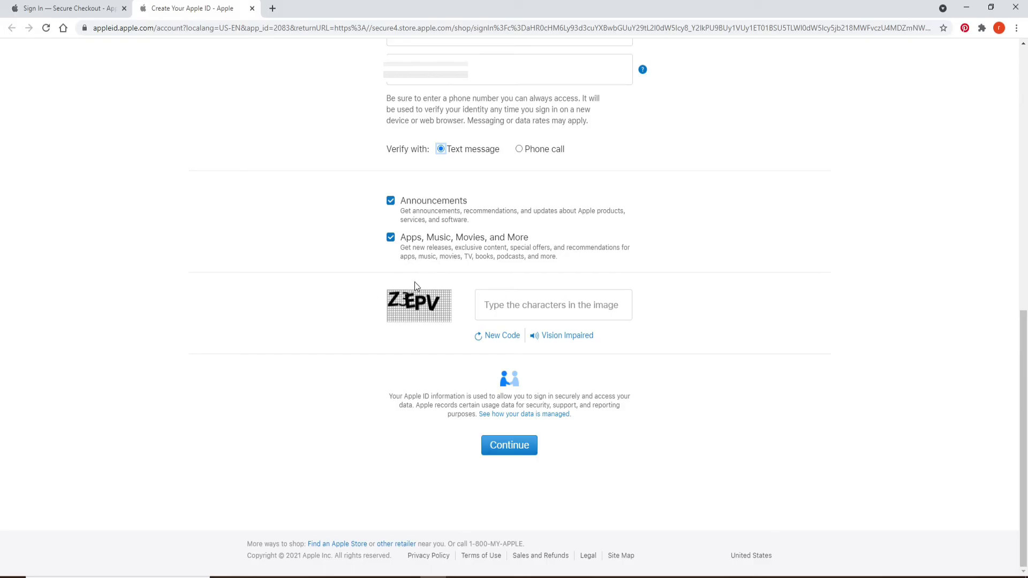
click(484, 303)
text(Z3EPV)
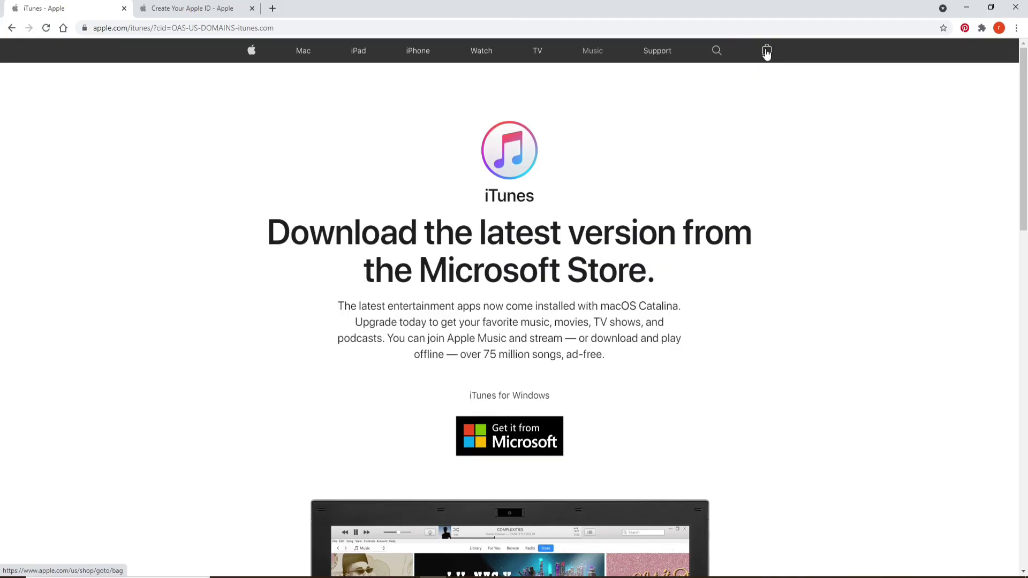
- Reopen the Apple Store sign-in page from the bag flyout and click into the Apple ID and Password fields
click(767, 52)
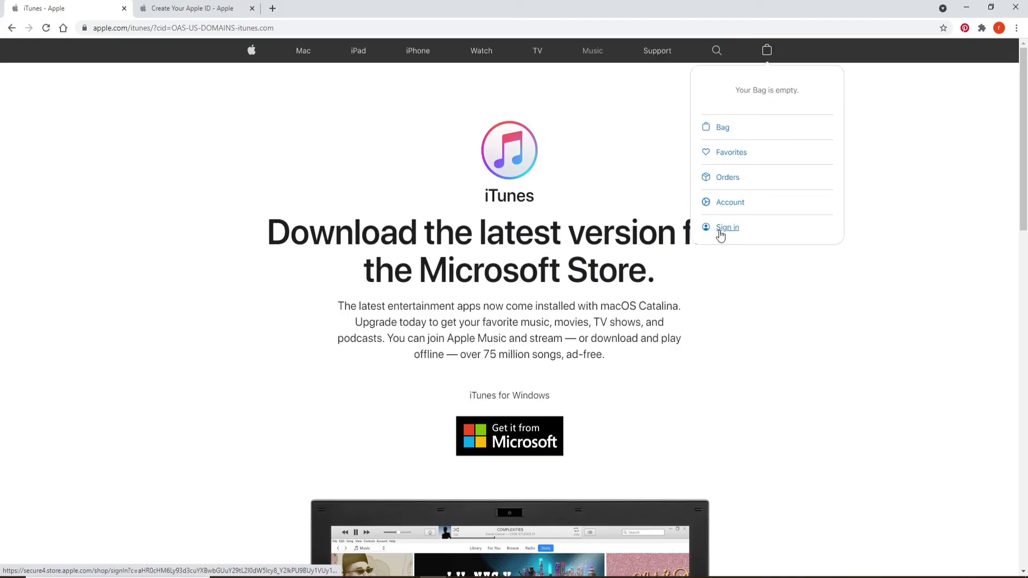
click(720, 231)
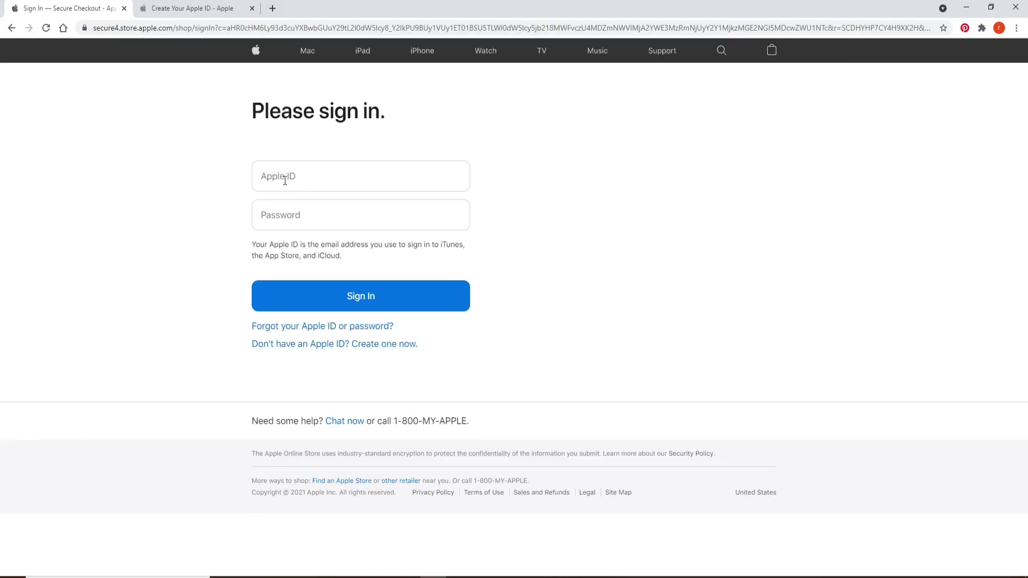
click(285, 181)
click(321, 219)
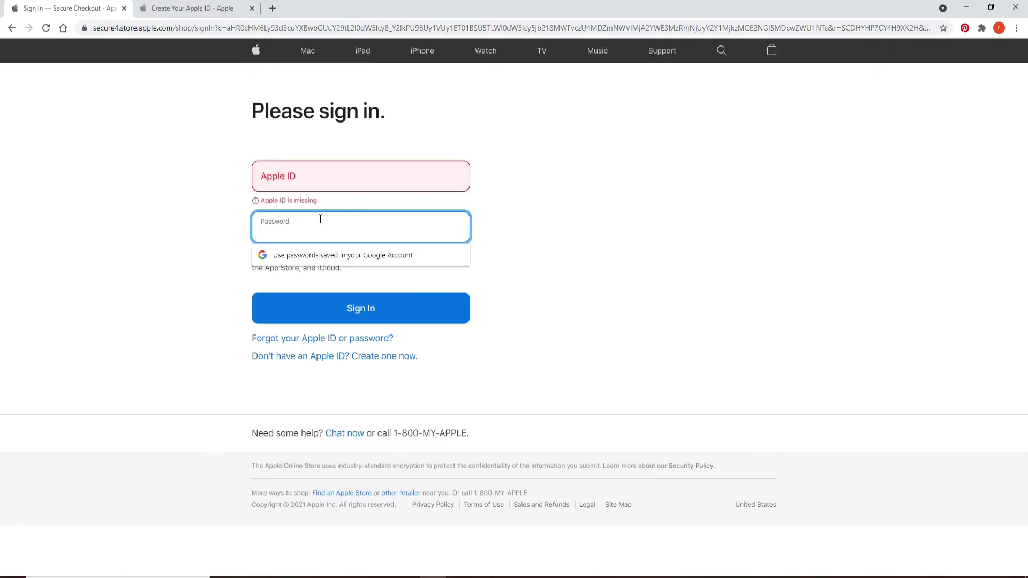